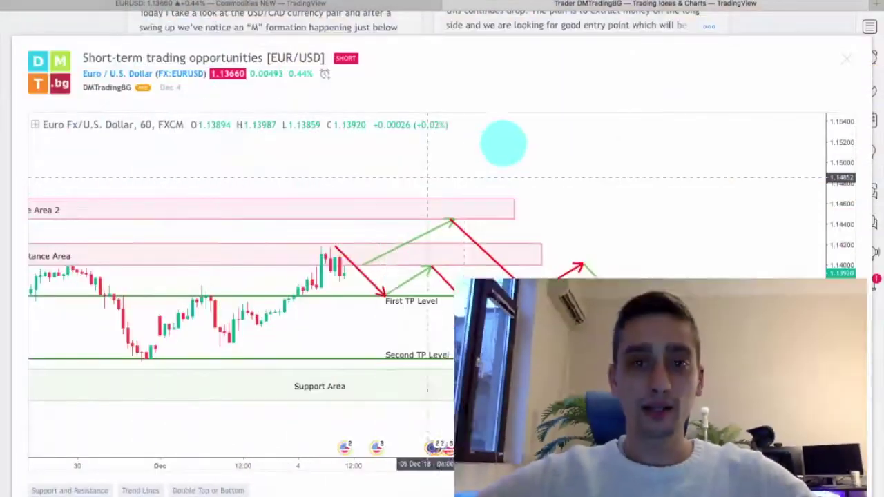
Examine the published EUR/USD short idea's forecast arrows and take-profit levels against the price action that followed
{"action": "left_click_drag", "start_coordinate": [311, 158], "coordinate": [445, 180]}
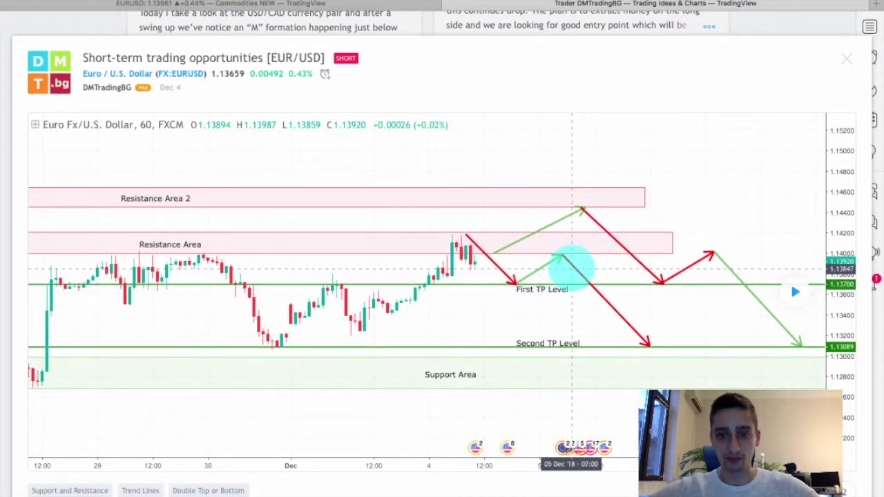
{"action": "left_click_drag", "start_coordinate": [656, 332], "coordinate": [564, 316]}
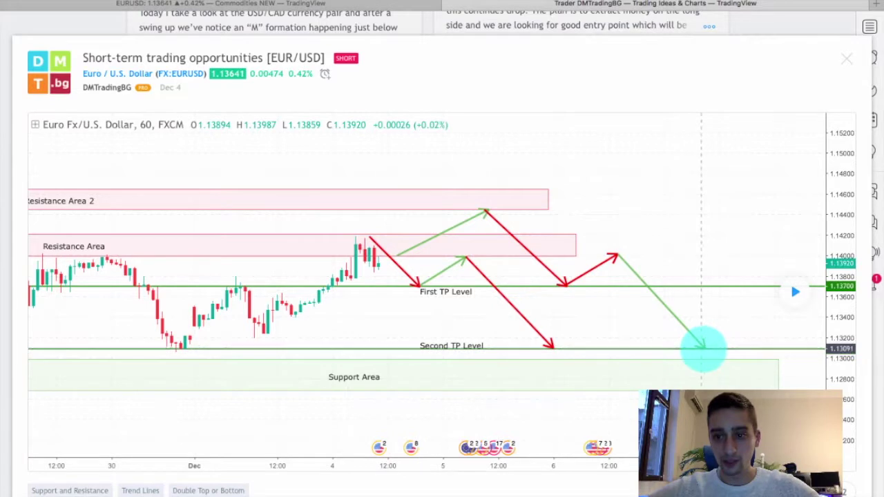
{"action": "left_click_drag", "start_coordinate": [697, 19], "coordinate": [860, 64]}
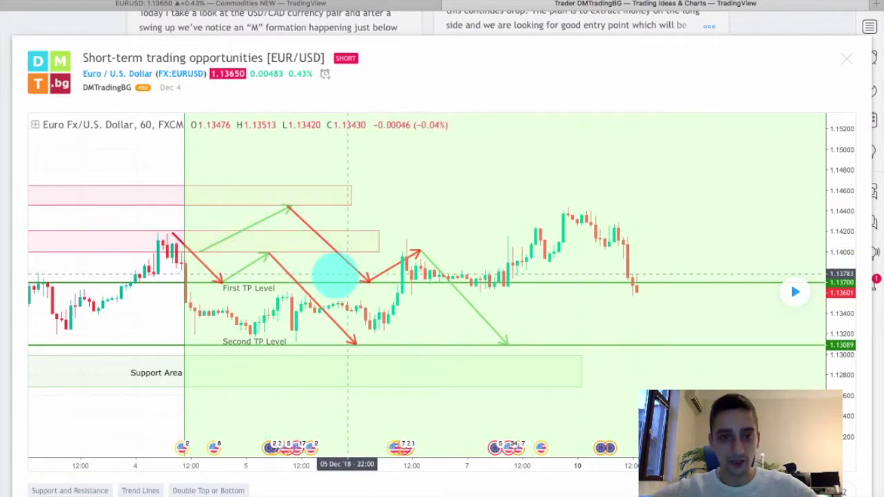
{"action": "left_click_drag", "start_coordinate": [304, 282], "coordinate": [265, 281]}
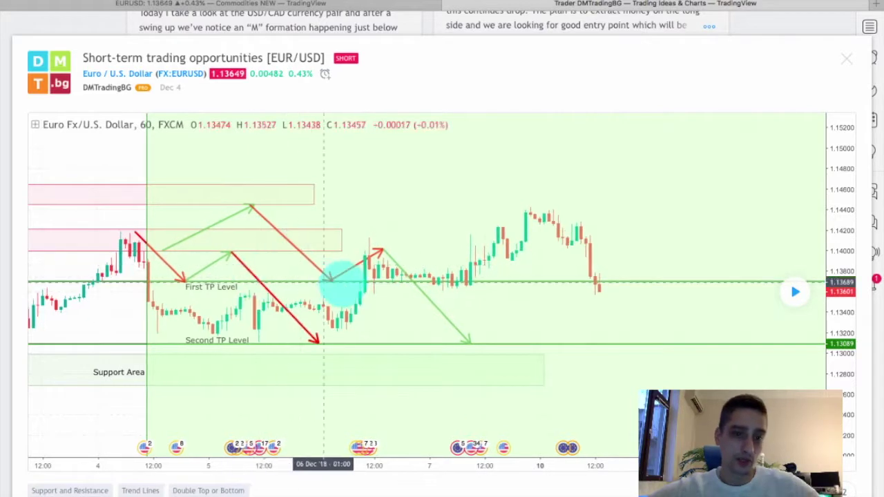
{"action": "left_click_drag", "start_coordinate": [300, 277], "coordinate": [330, 277]}
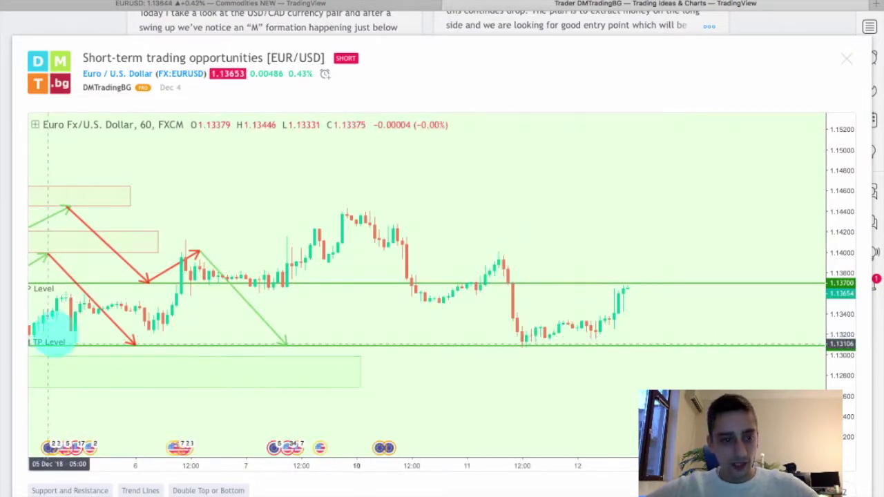
{"action": "left_click_drag", "start_coordinate": [172, 328], "coordinate": [245, 324]}
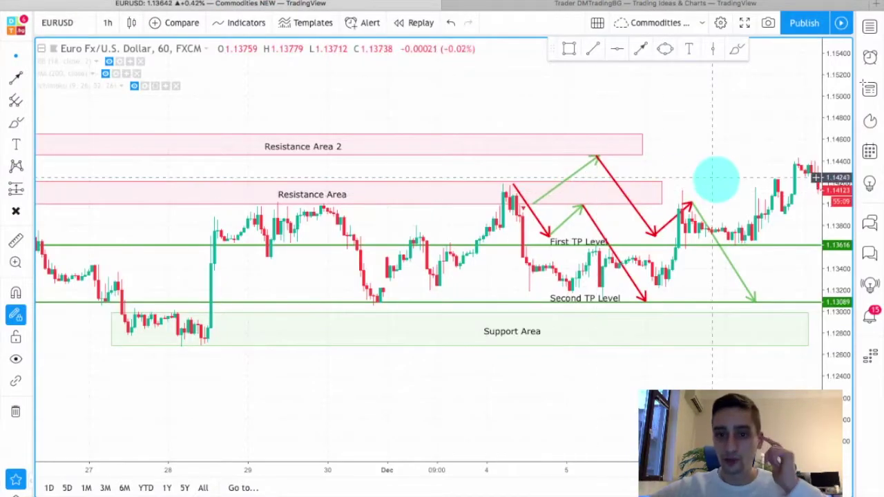
Circle the 6 December peak at the end of the short red upward arrow with the Brush on the 1-hour chart
{"action": "left_click_drag", "start_coordinate": [734, 166], "coordinate": [430, 187]}
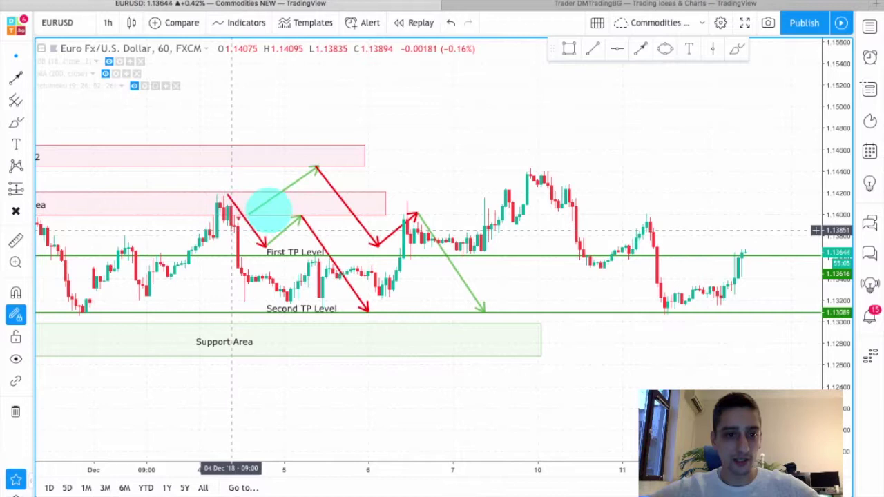
{"action": "left_click_drag", "start_coordinate": [536, 159], "coordinate": [695, 164]}
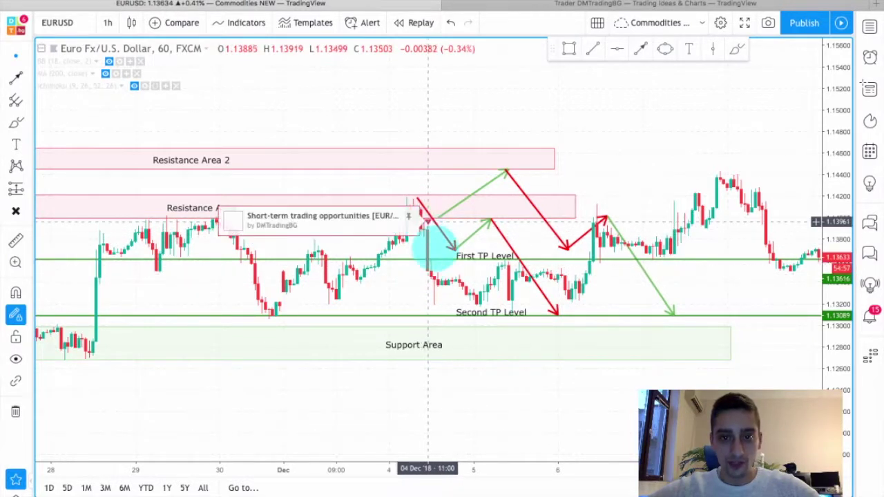
{"action": "left_click_drag", "start_coordinate": [701, 286], "coordinate": [520, 270]}
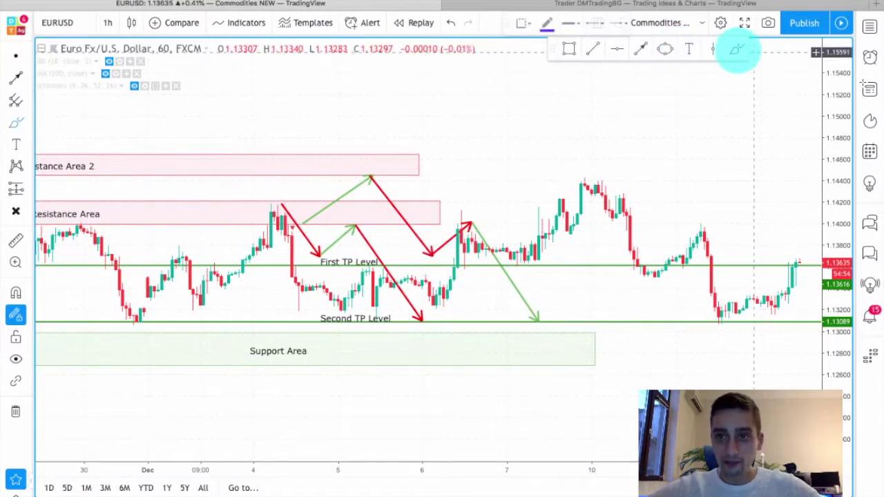
{"action": "left_click", "coordinate": [736, 50]}
{"action": "mouse_move", "coordinate": [468, 220]}
{"action": "left_mouse_down"}
{"action": "mouse_move", "coordinate": [450, 236]}
{"action": "mouse_move", "coordinate": [466, 223]}
{"action": "left_mouse_up"}
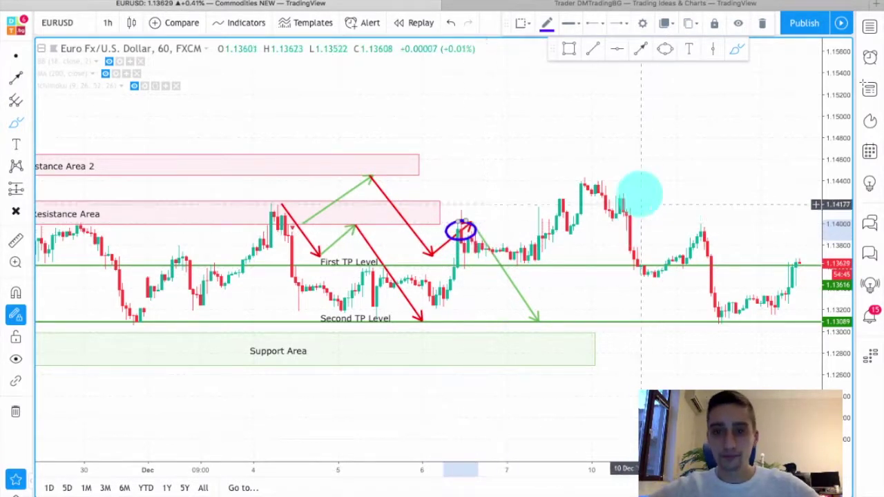
Brush a loop around the 10 December high, a horizontal line beneath it and an arrow pointing to the break of that line
{"action": "left_click_drag", "start_coordinate": [570, 179], "coordinate": [586, 196]}
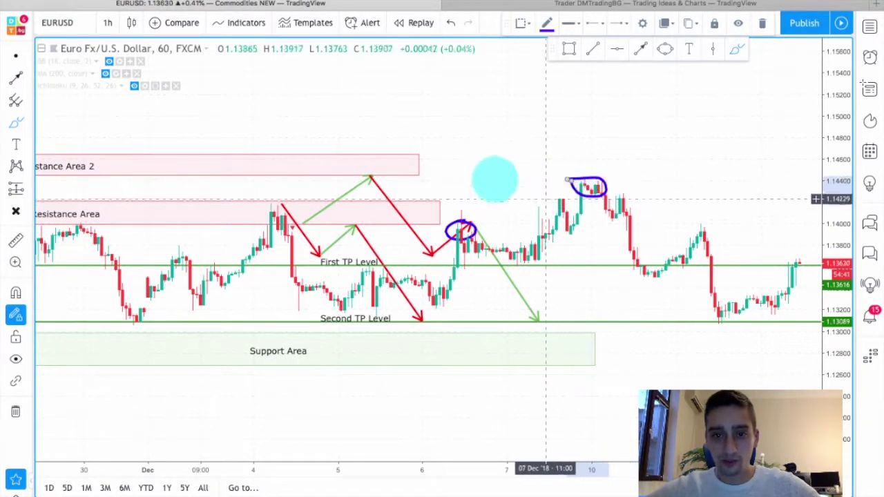
{"action": "left_click_drag", "start_coordinate": [541, 199], "coordinate": [676, 199]}
{"action": "left_click_drag", "start_coordinate": [585, 239], "coordinate": [613, 205]}
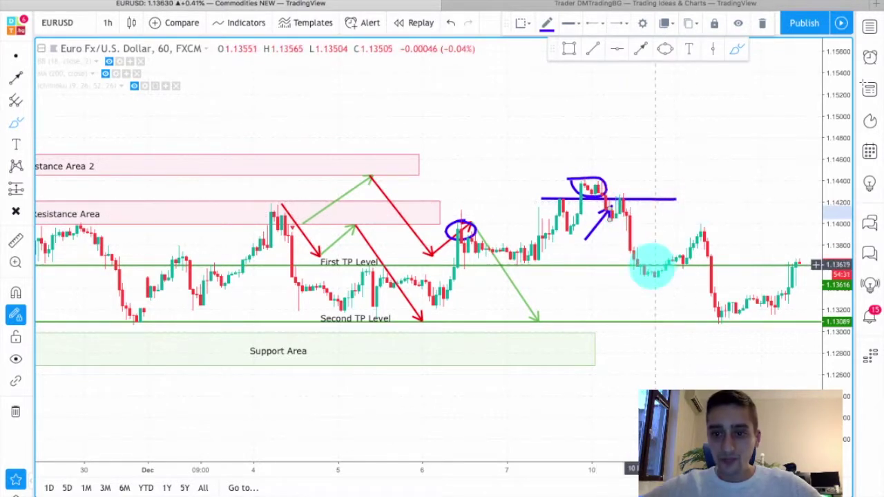
Brush two rising channel lines around the 11 December climb and an arrow pointing to the channel's downward break
{"action": "mouse_move", "coordinate": [704, 225]}
{"action": "left_mouse_down"}
{"action": "mouse_move", "coordinate": [653, 268]}
{"action": "mouse_move", "coordinate": [687, 262]}
{"action": "left_mouse_up"}
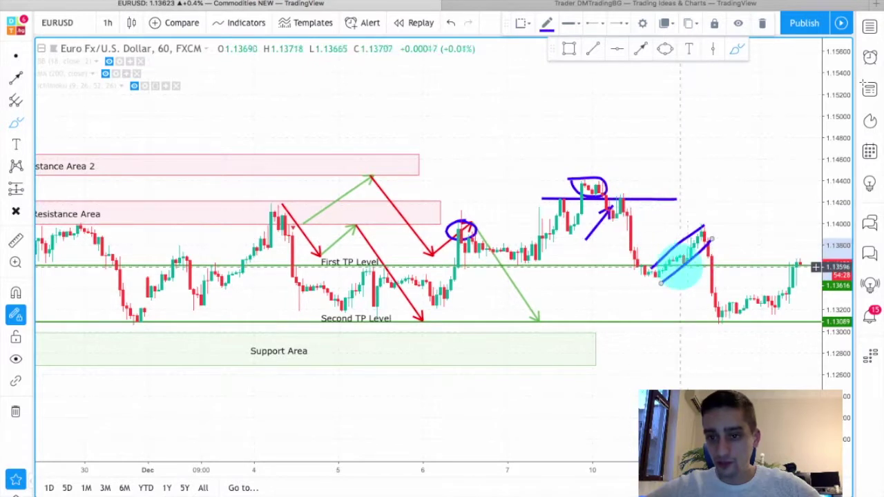
{"action": "left_click_drag", "start_coordinate": [687, 290], "coordinate": [713, 256]}
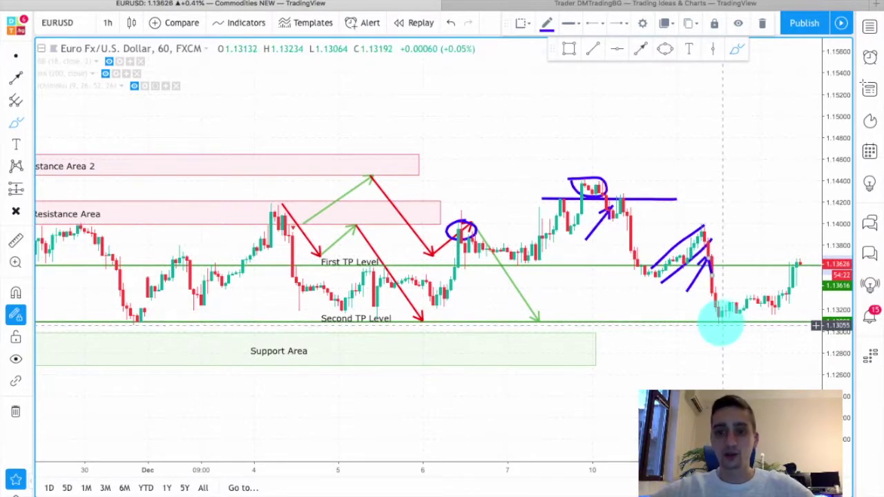
{"action": "left_click", "coordinate": [16, 55]}
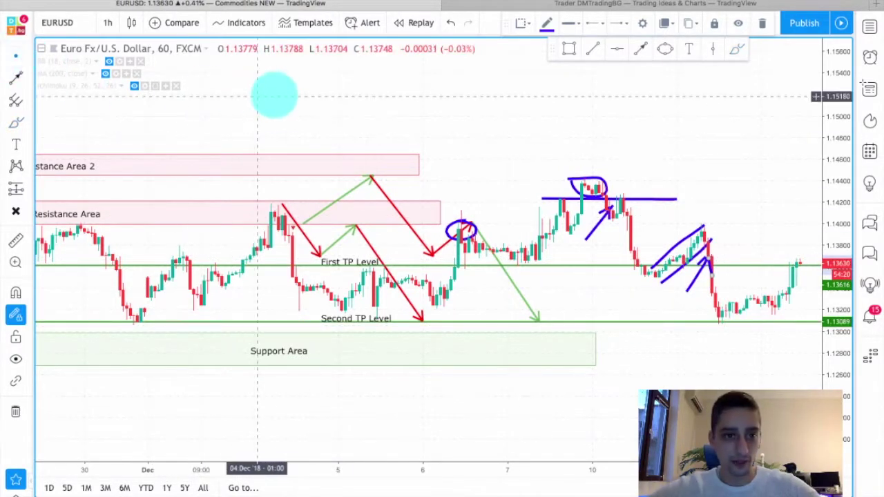
Place a vertical line on the 4 December 2018 11:00 candle and set the chart interval to 5 minutes
{"action": "left_click", "coordinate": [713, 49]}
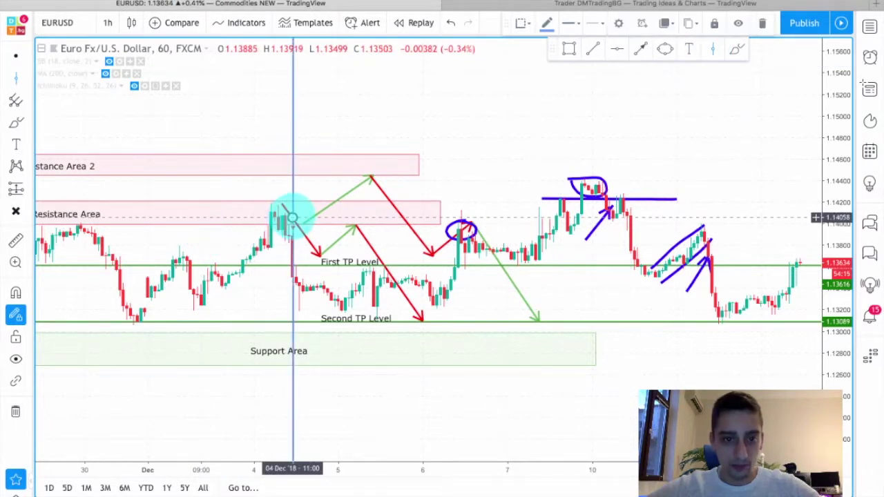
{"action": "left_click", "coordinate": [294, 218]}
{"action": "left_click", "coordinate": [107, 23]}
{"action": "left_click", "coordinate": [139, 87]}
Show the Bollinger Bands over the 5-minute price action around the 4 December vertical line
{"action": "scroll", "coordinate": [490, 176], "scroll_direction": "down", "scroll_amount": 5}
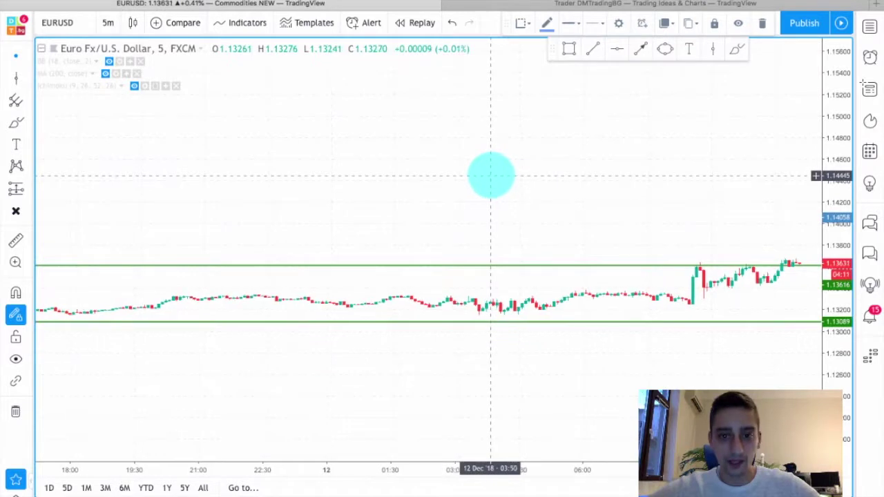
{"action": "left_click_drag", "start_coordinate": [831, 431], "coordinate": [831, 265]}
{"action": "left_click_drag", "start_coordinate": [287, 248], "coordinate": [681, 242]}
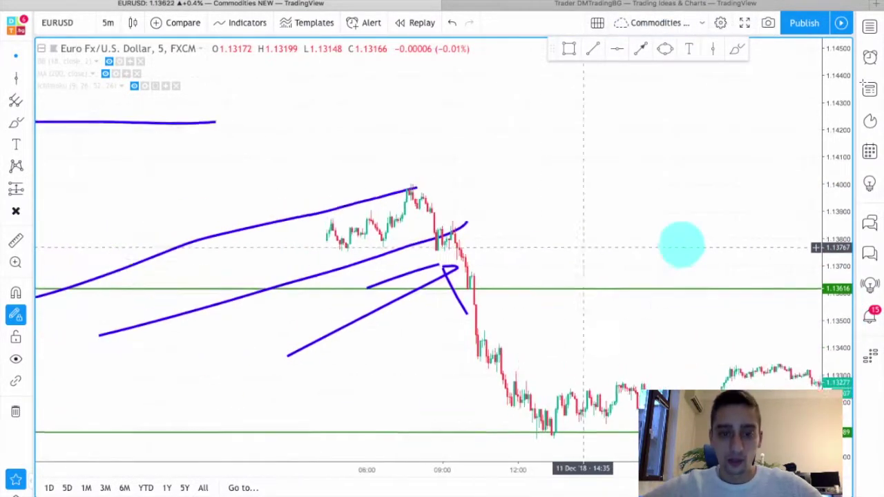
{"action": "left_click_drag", "start_coordinate": [386, 175], "coordinate": [749, 189]}
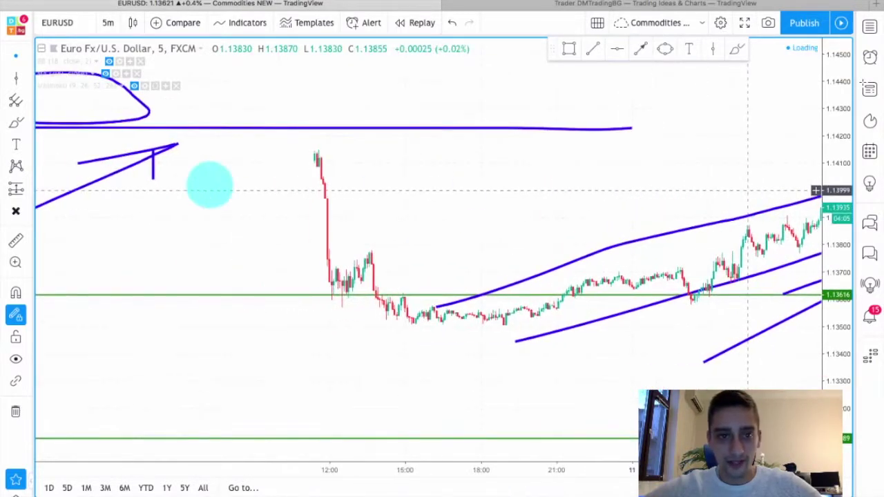
{"action": "left_click_drag", "start_coordinate": [302, 226], "coordinate": [666, 243]}
{"action": "left_click_drag", "start_coordinate": [245, 261], "coordinate": [712, 258]}
{"action": "left_click_drag", "start_coordinate": [262, 230], "coordinate": [704, 233]}
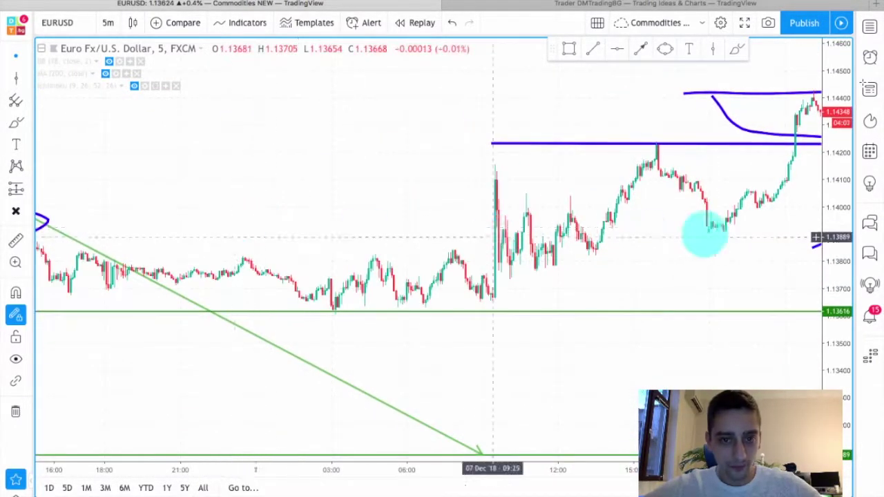
{"action": "left_click_drag", "start_coordinate": [138, 267], "coordinate": [712, 243]}
{"action": "left_click_drag", "start_coordinate": [161, 252], "coordinate": [743, 312]}
{"action": "left_click_drag", "start_coordinate": [518, 260], "coordinate": [740, 248]}
{"action": "left_click_drag", "start_coordinate": [231, 289], "coordinate": [480, 256]}
{"action": "scroll", "coordinate": [476, 262], "scroll_direction": "up", "scroll_amount": 2}
{"action": "scroll", "coordinate": [306, 290], "scroll_direction": "up", "scroll_amount": 2}
{"action": "left_click_drag", "start_coordinate": [283, 286], "coordinate": [493, 302]}
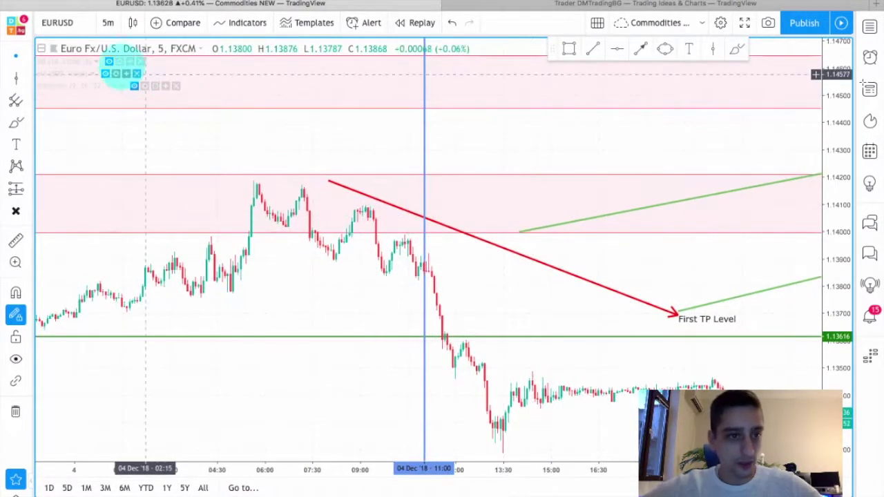
{"action": "left_click", "coordinate": [105, 73]}
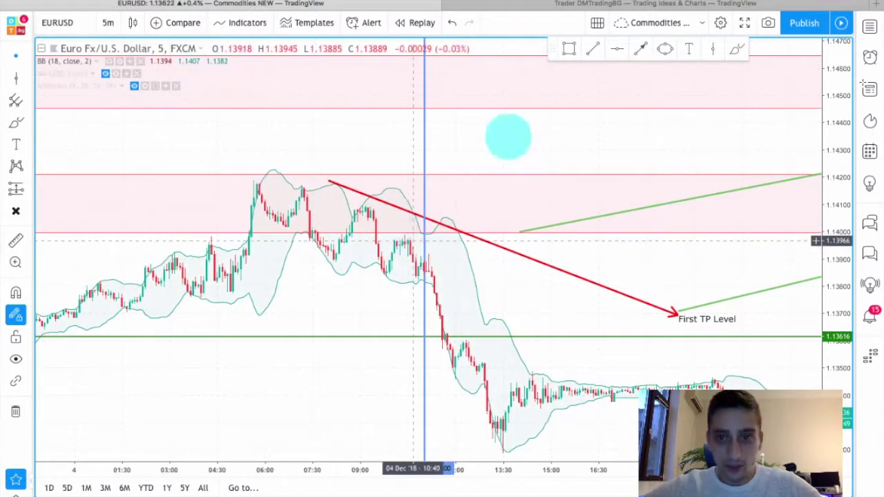
Brush the upper and lower bounds of the consolidation at the vertical line, outline the drop before it, and add an arrow at its breakdown
{"action": "left_click", "coordinate": [737, 49]}
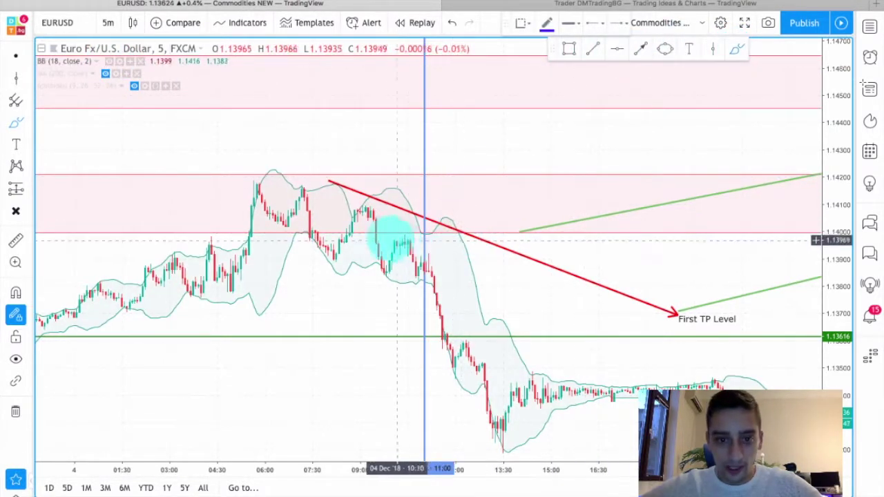
{"action": "left_click_drag", "start_coordinate": [387, 238], "coordinate": [453, 237]}
{"action": "left_click_drag", "start_coordinate": [377, 276], "coordinate": [452, 275]}
{"action": "left_click_drag", "start_coordinate": [359, 207], "coordinate": [390, 270]}
{"action": "mouse_move", "coordinate": [398, 319]}
{"action": "left_mouse_down"}
{"action": "mouse_move", "coordinate": [434, 293]}
{"action": "mouse_move", "coordinate": [427, 316]}
{"action": "left_mouse_up"}
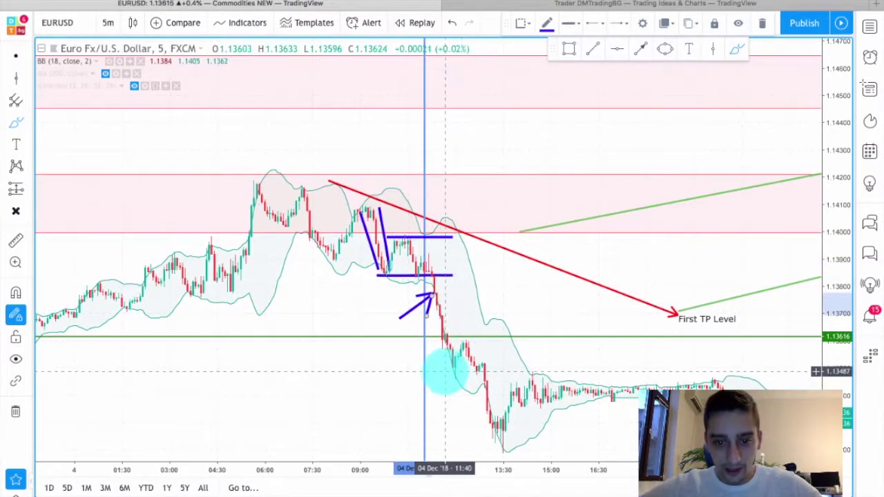
Brush the lower and upper bounds of the second consolidation just below the 1.13616 line and add an arrow at its breakdown
{"action": "left_click_drag", "start_coordinate": [445, 373], "coordinate": [522, 374]}
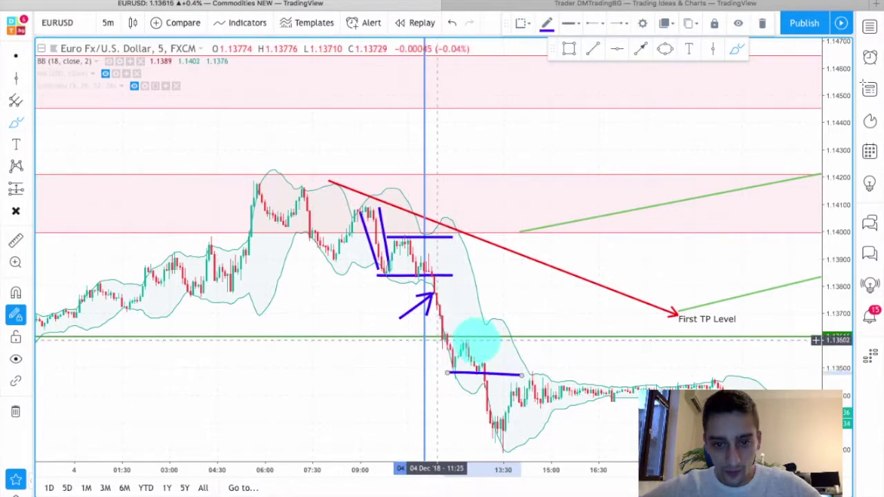
{"action": "left_click_drag", "start_coordinate": [496, 339], "coordinate": [504, 340]}
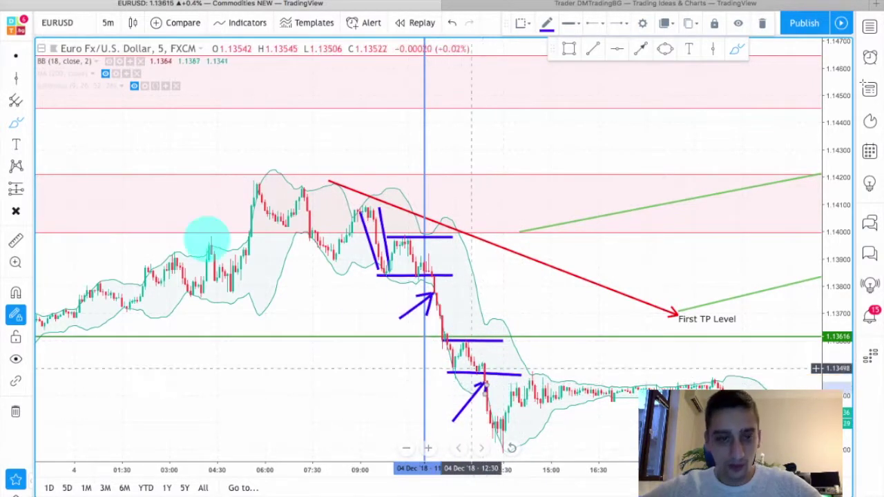
{"action": "left_click", "coordinate": [15, 55]}
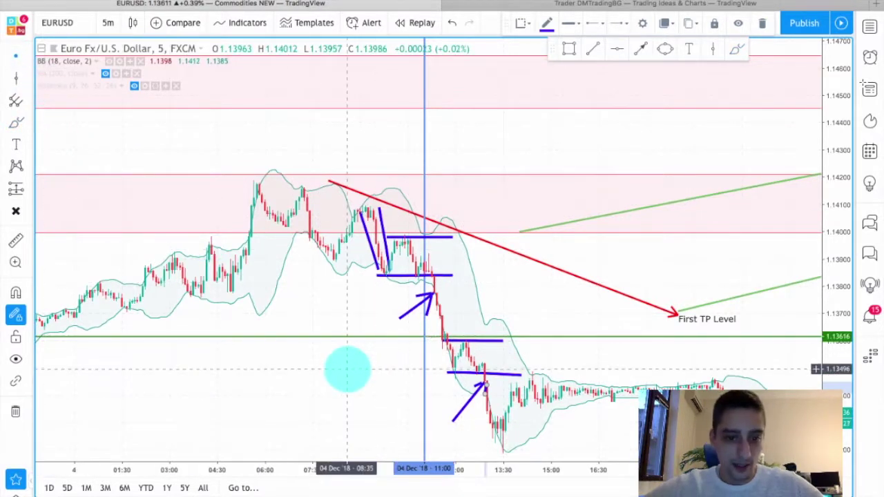
{"action": "left_click", "coordinate": [348, 369]}
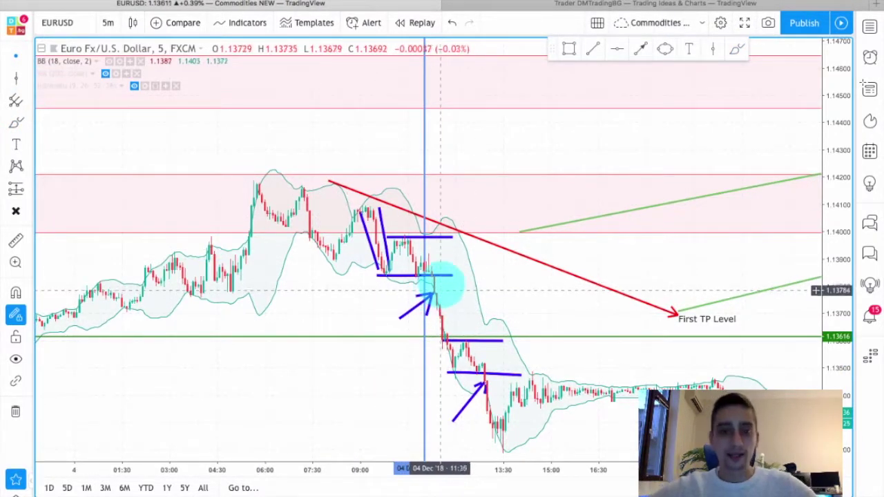
Brush the upper and lower bounds of the 5 December morning consolidation under the 1.13616 line, with an arrow at its breakdown
{"action": "left_click_drag", "start_coordinate": [228, 350], "coordinate": [166, 256]}
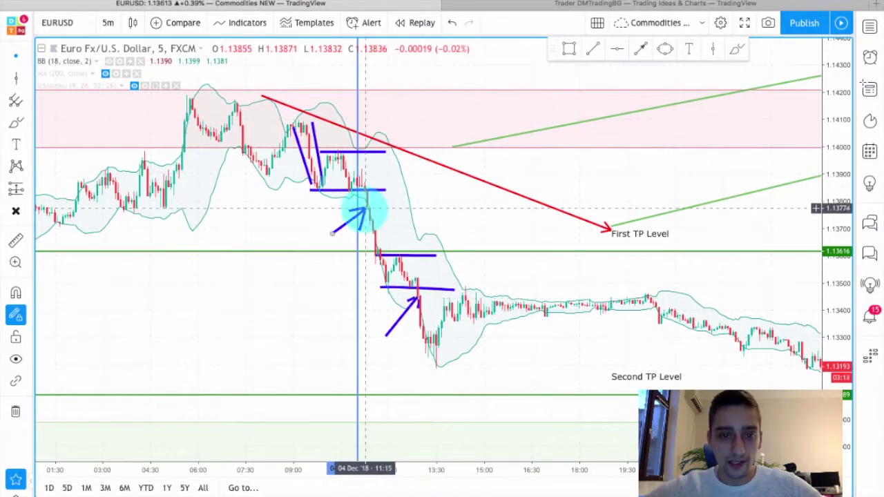
{"action": "left_click_drag", "start_coordinate": [554, 359], "coordinate": [297, 343]}
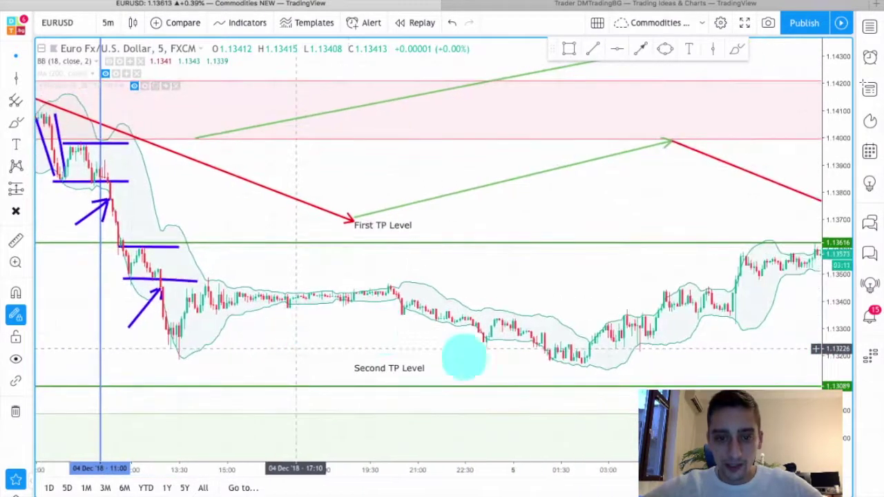
{"action": "left_click_drag", "start_coordinate": [648, 359], "coordinate": [454, 373]}
{"action": "left_click_drag", "start_coordinate": [560, 366], "coordinate": [345, 361]}
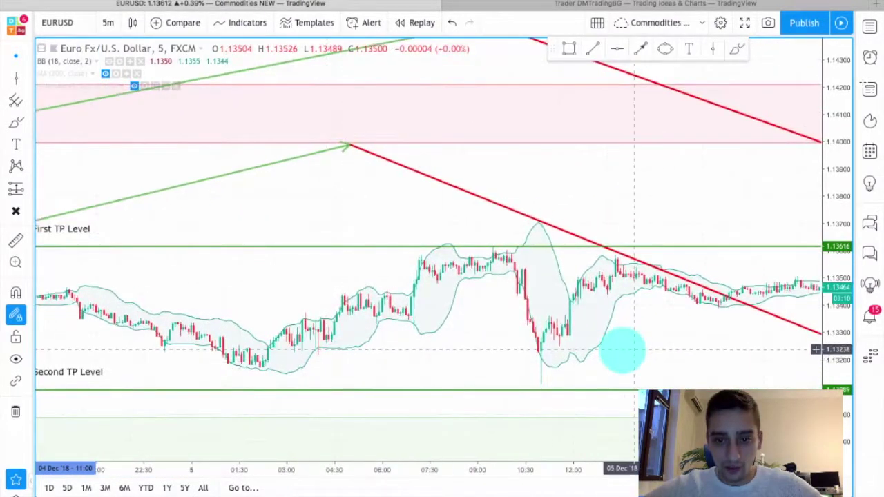
{"action": "left_click_drag", "start_coordinate": [513, 351], "coordinate": [361, 347]}
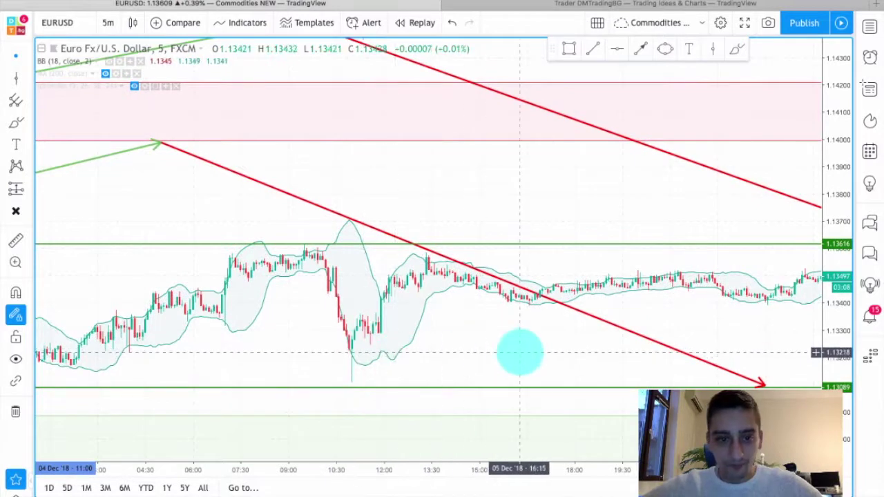
{"action": "left_click_drag", "start_coordinate": [543, 353], "coordinate": [571, 355]}
{"action": "left_click", "coordinate": [736, 48]}
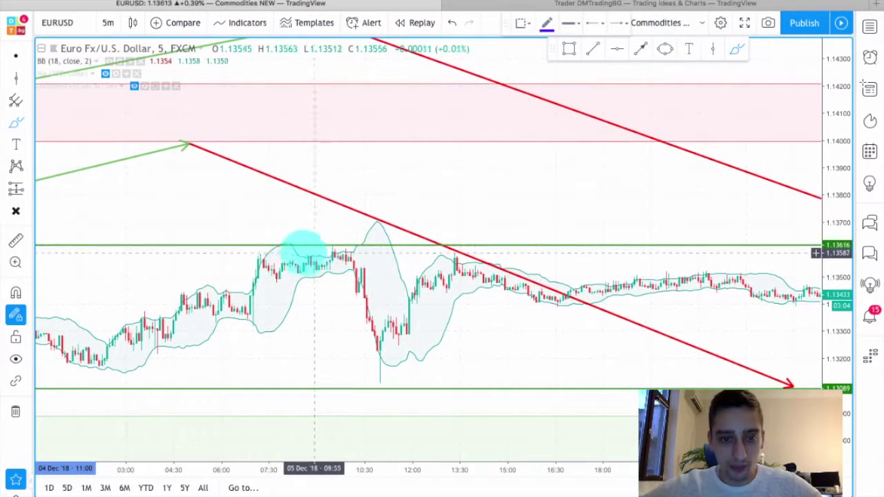
{"action": "left_click_drag", "start_coordinate": [271, 250], "coordinate": [340, 250]}
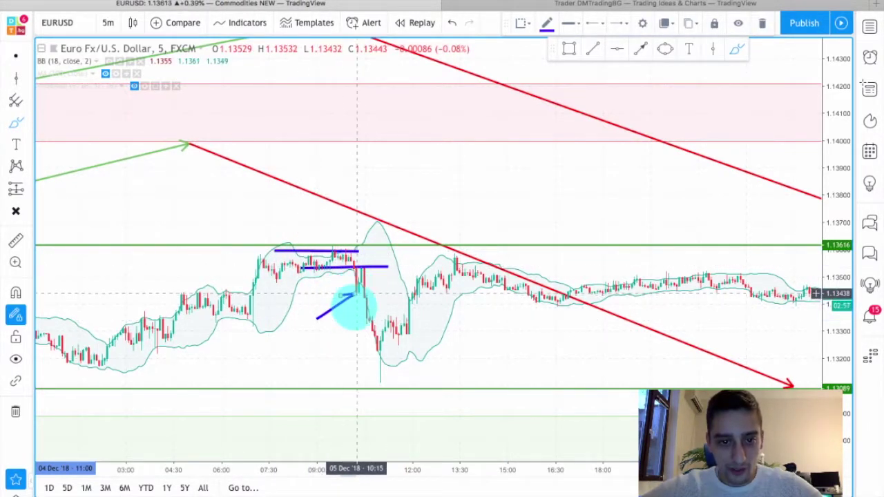
{"action": "mouse_move", "coordinate": [379, 276]}
{"action": "left_mouse_down"}
{"action": "mouse_move", "coordinate": [417, 399]}
{"action": "mouse_move", "coordinate": [422, 376]}
{"action": "left_mouse_up"}
Brush the lower and upper bounds of the steep 6 December rise through the circled zone and add an arrow at its breakdown
{"action": "left_click_drag", "start_coordinate": [610, 353], "coordinate": [344, 351]}
{"action": "left_click_drag", "start_coordinate": [428, 358], "coordinate": [350, 359]}
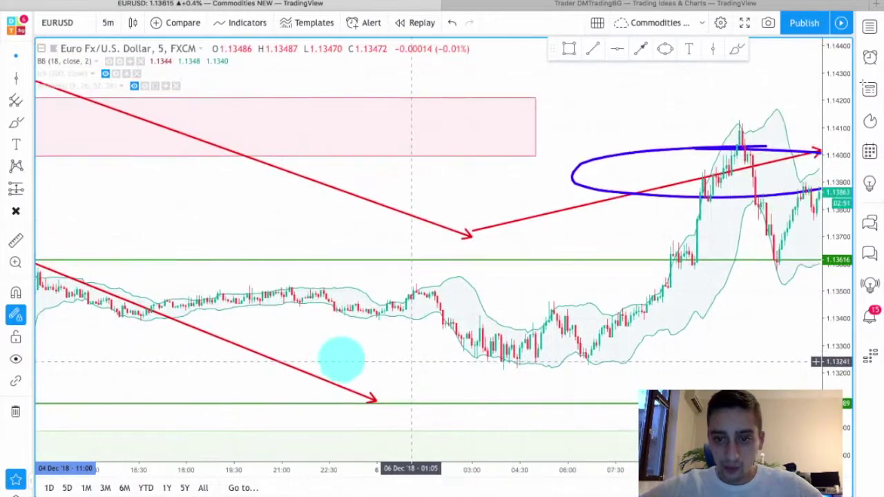
{"action": "left_click_drag", "start_coordinate": [477, 348], "coordinate": [310, 355]}
{"action": "left_click_drag", "start_coordinate": [418, 352], "coordinate": [310, 351]}
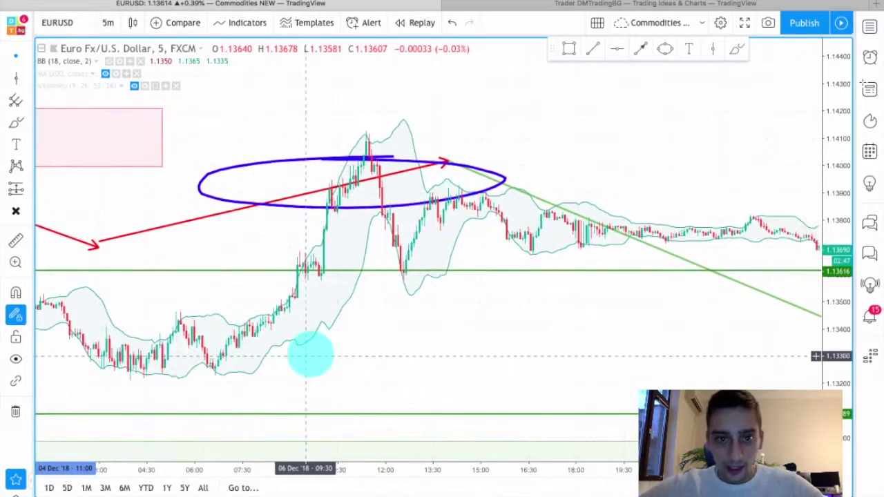
{"action": "left_click_drag", "start_coordinate": [406, 342], "coordinate": [329, 339]}
{"action": "left_click_drag", "start_coordinate": [381, 367], "coordinate": [483, 400]}
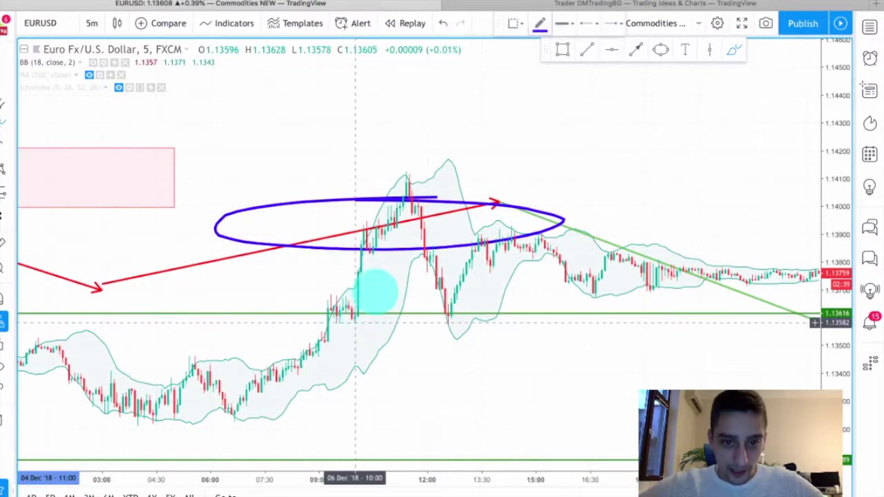
{"action": "left_click_drag", "start_coordinate": [357, 315], "coordinate": [420, 182]}
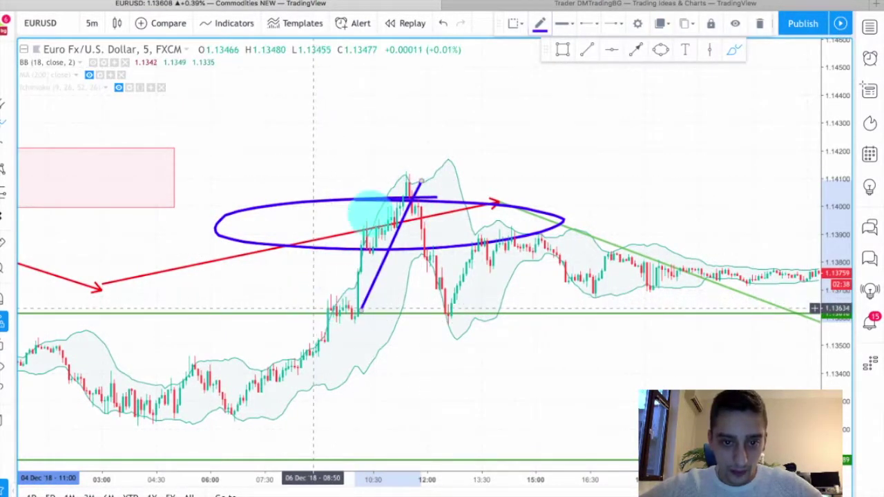
{"action": "left_click_drag", "start_coordinate": [319, 299], "coordinate": [391, 182]}
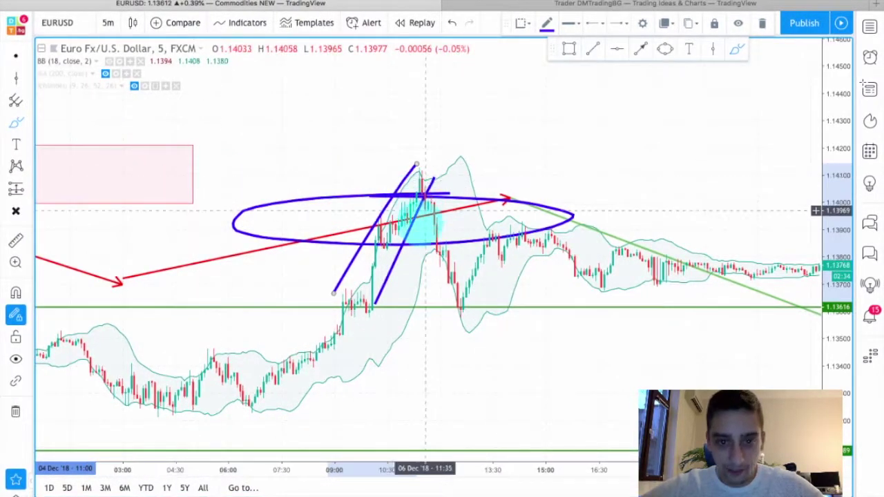
{"action": "left_click_drag", "start_coordinate": [410, 282], "coordinate": [423, 220]}
Draw a green arrow from about 1.14006 up to the 10 December breakdown at about 1.14193, just below the horizontal blue line
{"action": "scroll", "coordinate": [423, 208], "scroll_direction": "down", "scroll_amount": 1}
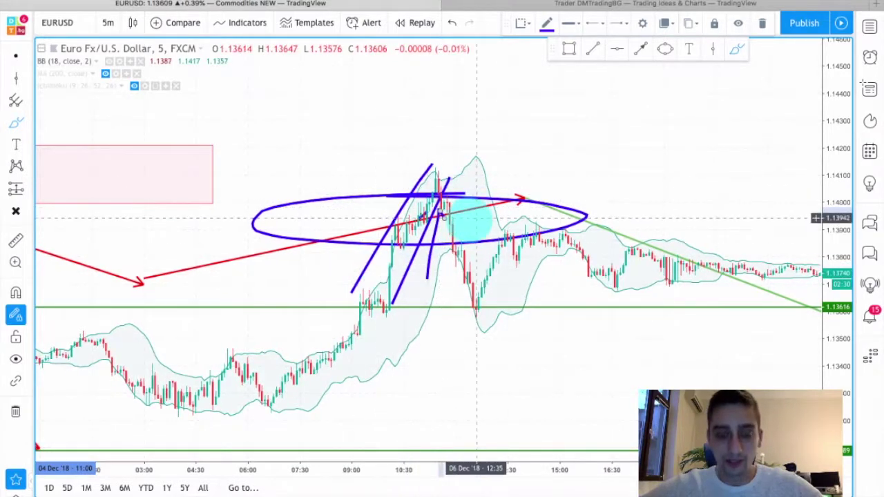
{"action": "scroll", "coordinate": [508, 200], "scroll_direction": "up", "scroll_amount": 2}
{"action": "scroll", "coordinate": [507, 200], "scroll_direction": "up", "scroll_amount": 1}
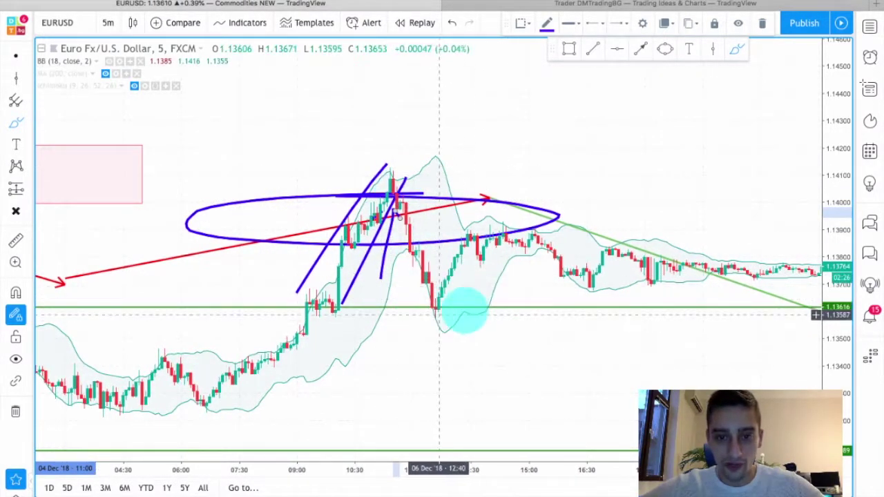
{"action": "left_click_drag", "start_coordinate": [529, 359], "coordinate": [215, 354]}
{"action": "left_click_drag", "start_coordinate": [411, 372], "coordinate": [154, 364]}
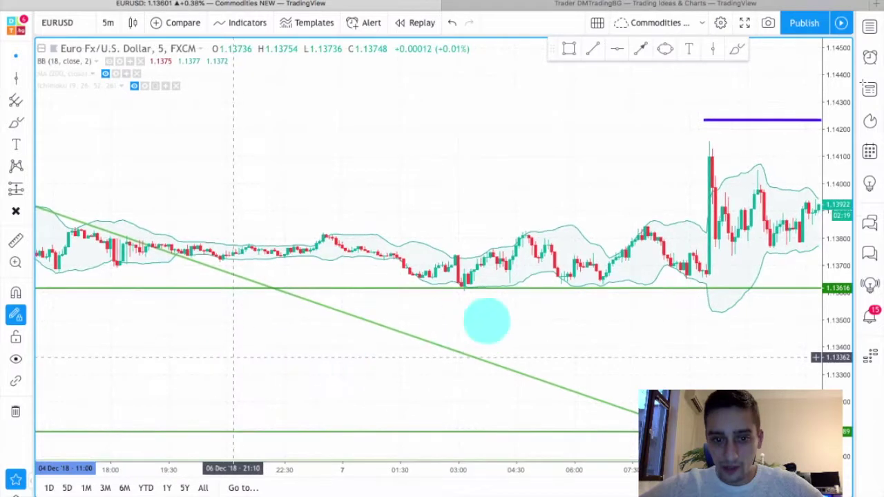
{"action": "left_click_drag", "start_coordinate": [704, 323], "coordinate": [297, 348]}
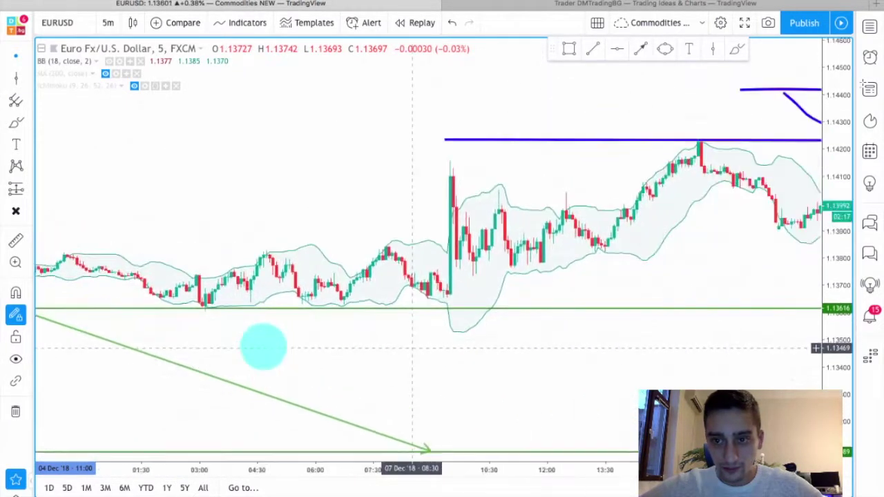
{"action": "left_click_drag", "start_coordinate": [583, 282], "coordinate": [183, 329]}
{"action": "scroll", "coordinate": [487, 234], "scroll_direction": "down", "scroll_amount": 3}
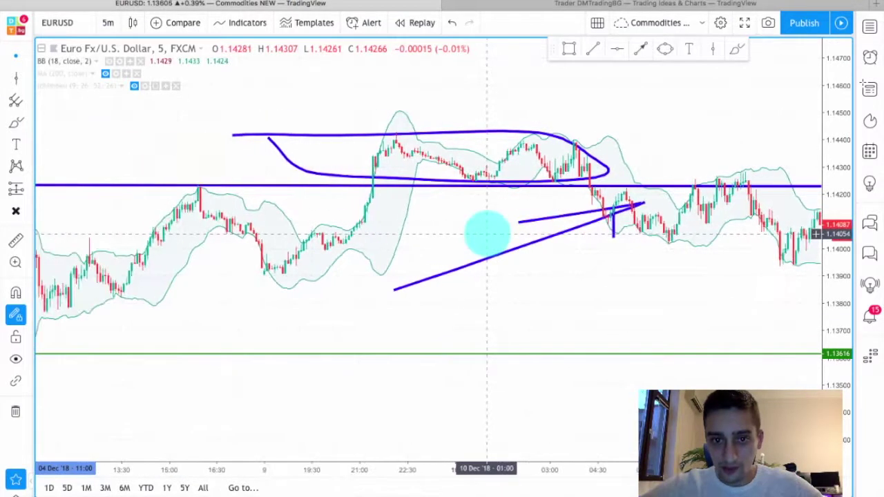
{"action": "left_click_drag", "start_coordinate": [734, 133], "coordinate": [631, 161]}
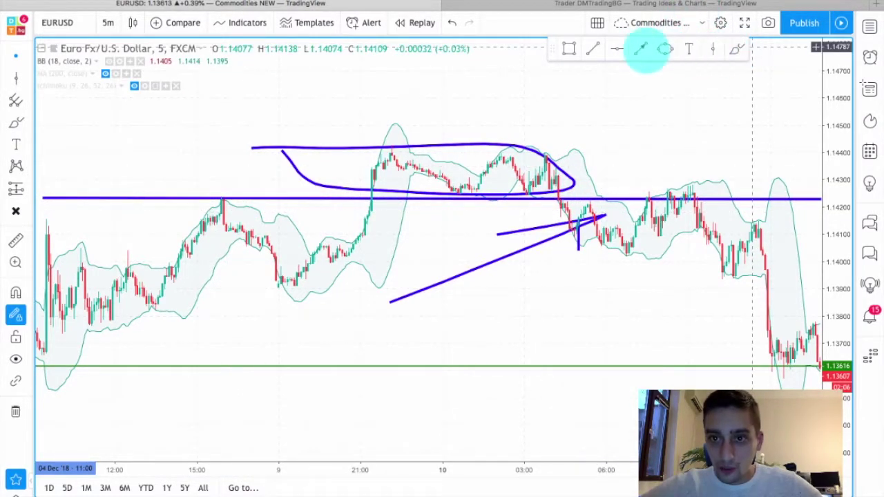
{"action": "left_click", "coordinate": [440, 259]}
{"action": "scroll", "coordinate": [562, 209], "scroll_direction": "left", "scroll_amount": 1}
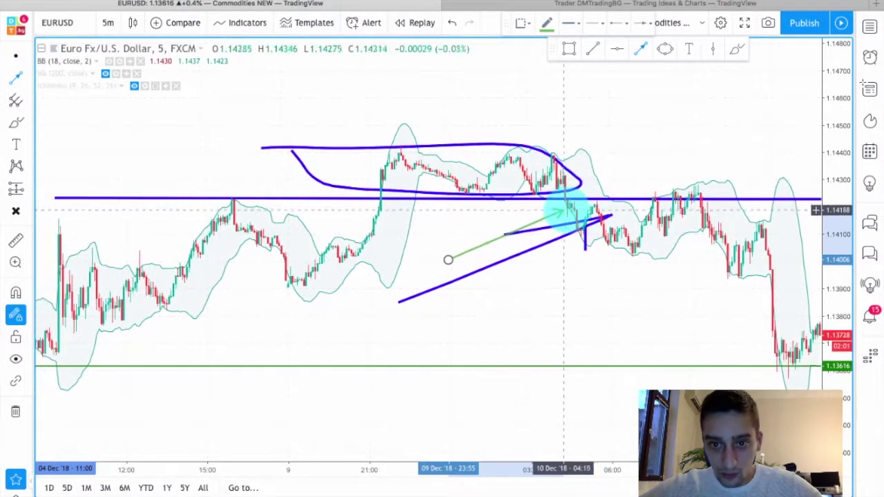
{"action": "left_click", "coordinate": [567, 208]}
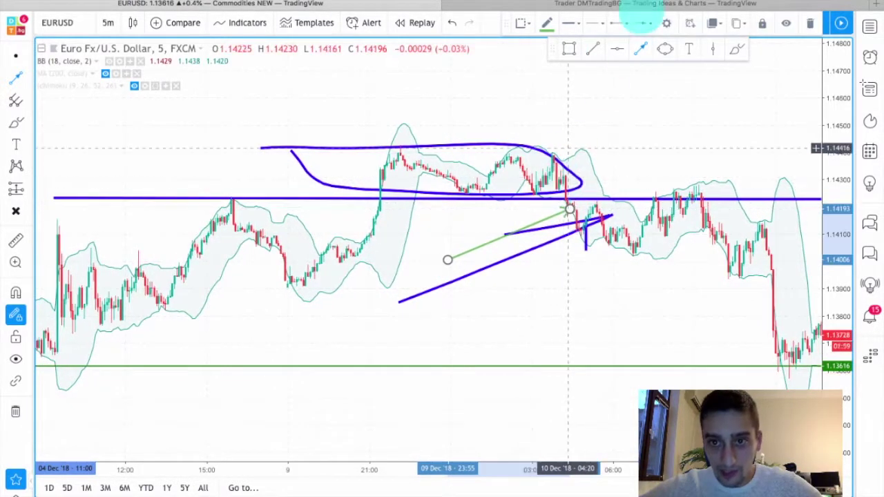
{"action": "key", "text": "Escape"}
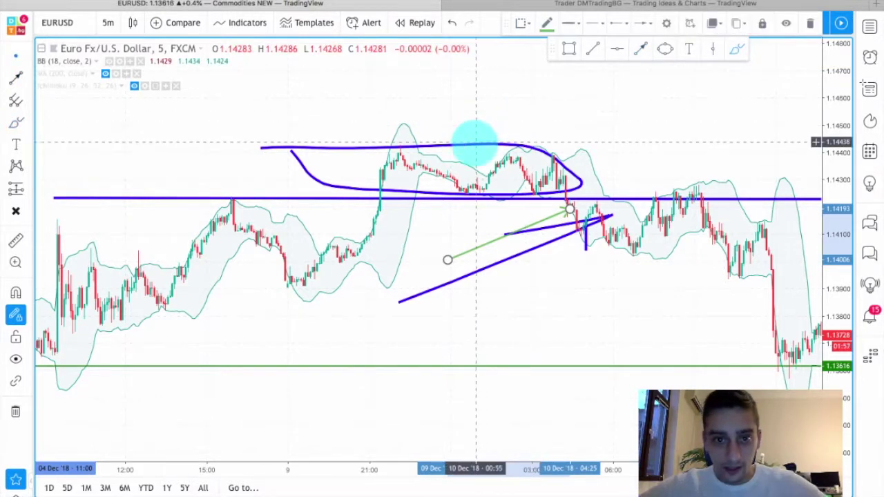
Delete the blue outline around the 10 December consolidation and brush the upper and lower bounds of its final part in orange
{"action": "left_click", "coordinate": [474, 144]}
{"action": "key", "text": "Delete"}
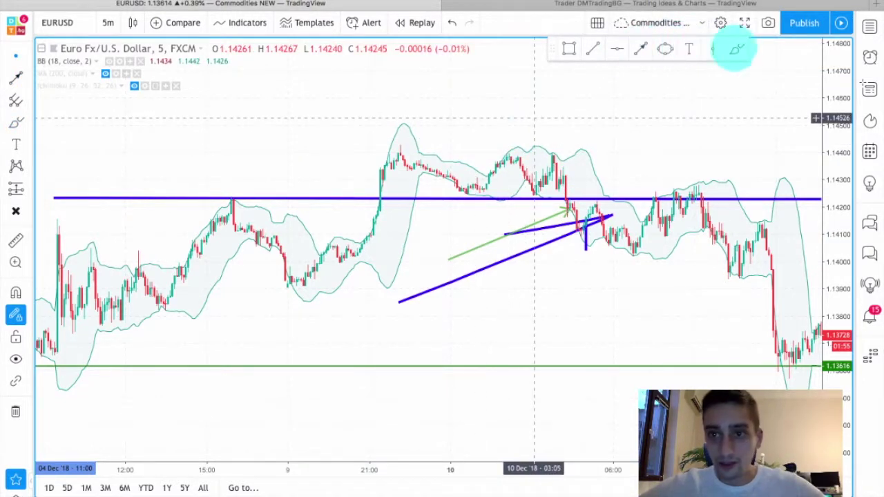
{"action": "left_click", "coordinate": [546, 23]}
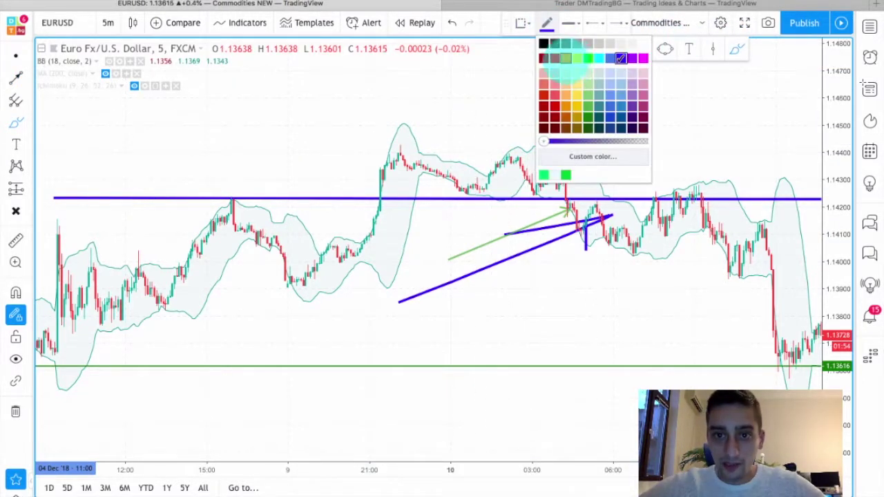
{"action": "left_click", "coordinate": [566, 70]}
{"action": "left_click_drag", "start_coordinate": [508, 151], "coordinate": [564, 149]}
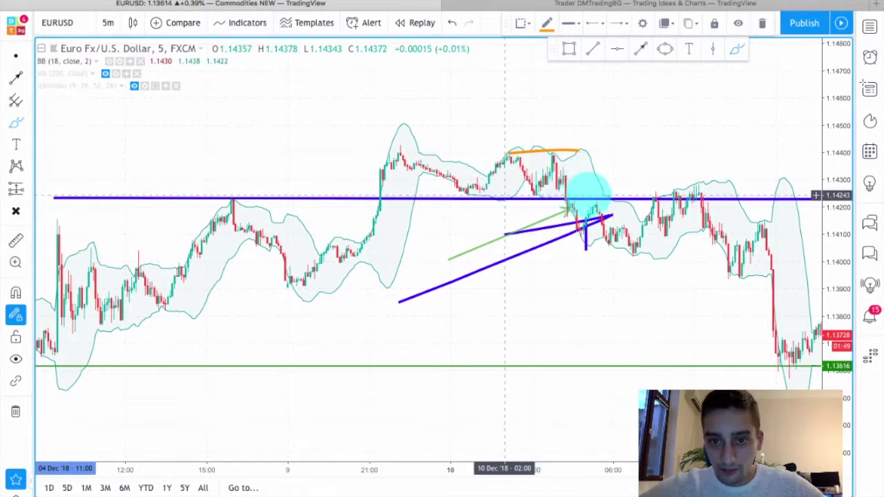
{"action": "left_click_drag", "start_coordinate": [606, 135], "coordinate": [520, 138]}
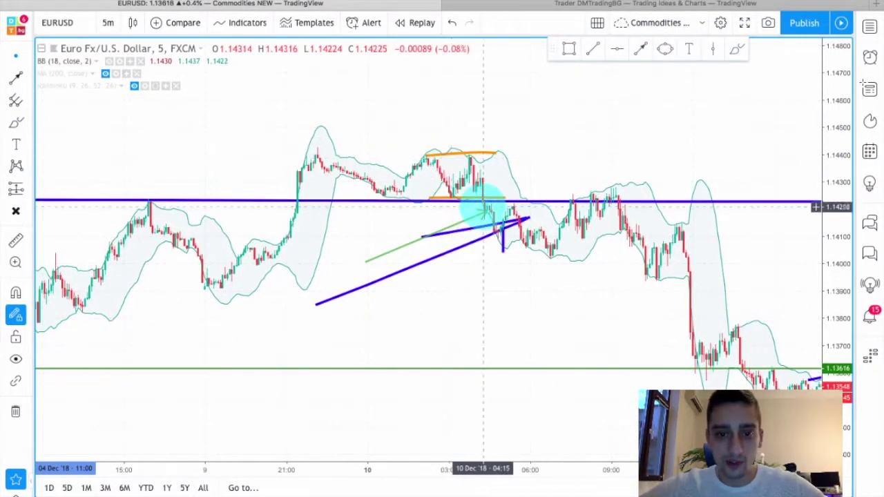
Brush orange upper and lower bounds around the consolidation before the 10 December midday drop and add an arrow at its breakdown
{"action": "left_click_drag", "start_coordinate": [469, 116], "coordinate": [494, 116]}
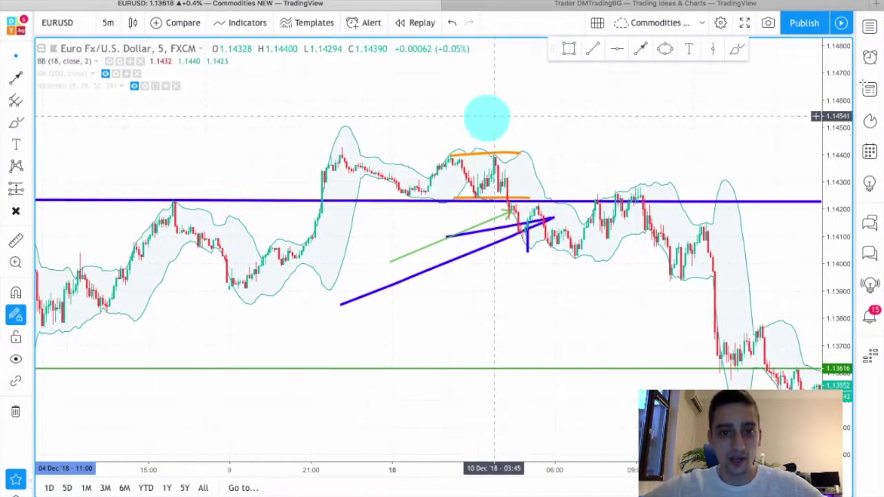
{"action": "left_click_drag", "start_coordinate": [478, 295], "coordinate": [302, 281]}
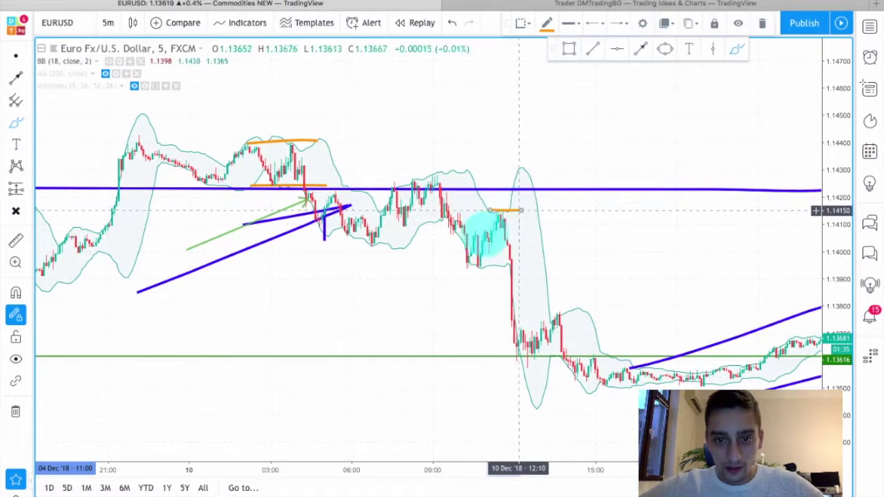
{"action": "left_click_drag", "start_coordinate": [455, 266], "coordinate": [492, 265]}
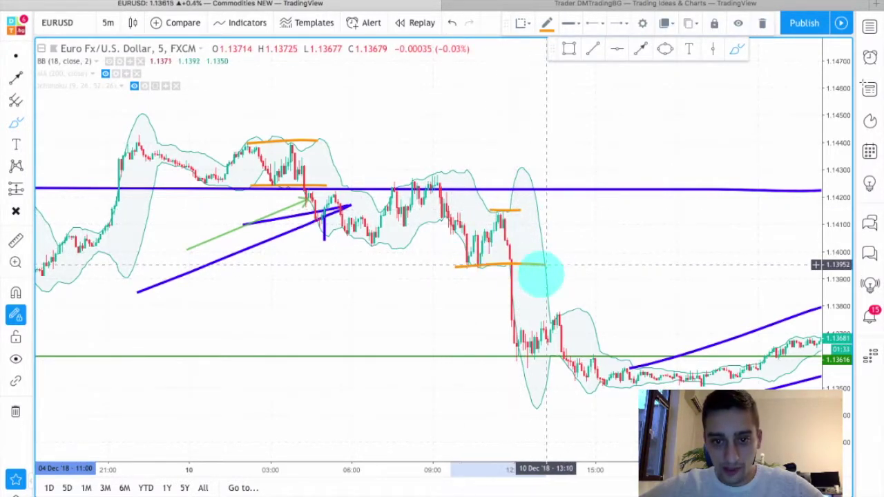
{"action": "left_click", "coordinate": [545, 264]}
{"action": "left_click_drag", "start_coordinate": [441, 340], "coordinate": [503, 323]}
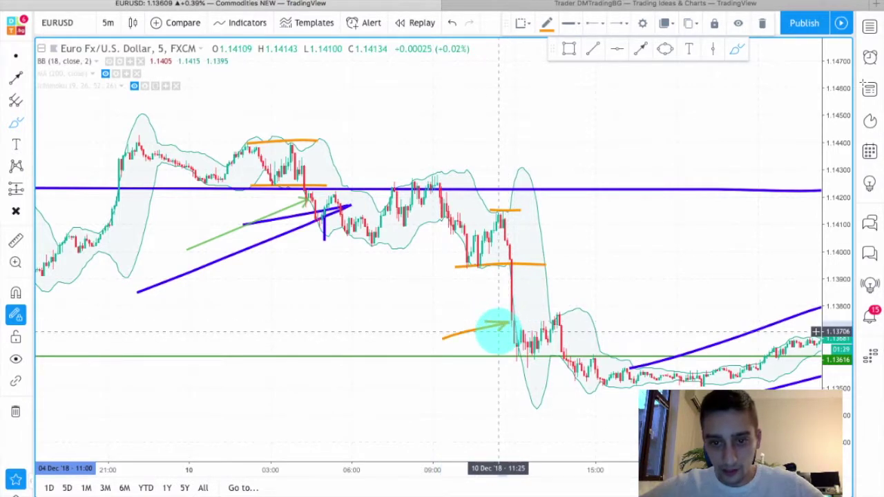
{"action": "left_click", "coordinate": [565, 253]}
{"action": "key", "text": "Escape"}
Examine the price action after the 10 December drop, from the marked 11 December rising channel and its breakdown to the latest 12 December candles
{"action": "left_click_drag", "start_coordinate": [589, 252], "coordinate": [511, 237]}
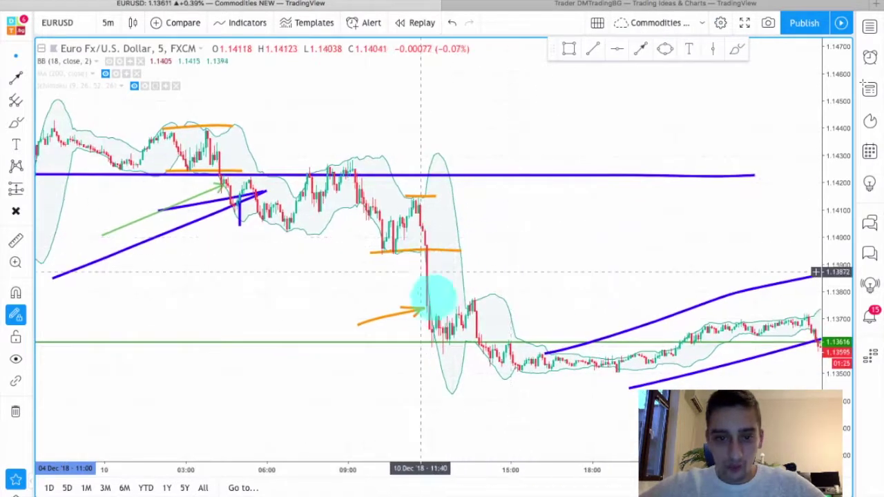
{"action": "left_click_drag", "start_coordinate": [598, 225], "coordinate": [572, 261]}
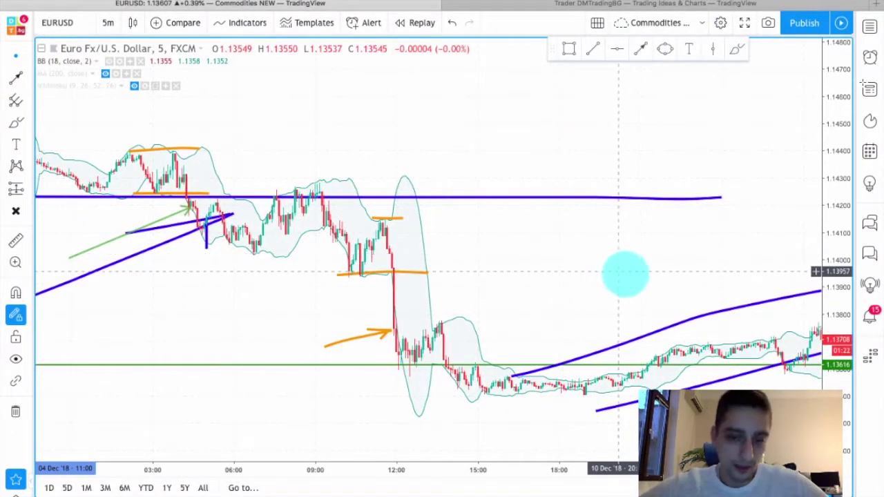
{"action": "left_click_drag", "start_coordinate": [417, 261], "coordinate": [317, 256]}
{"action": "left_click_drag", "start_coordinate": [518, 256], "coordinate": [269, 258]}
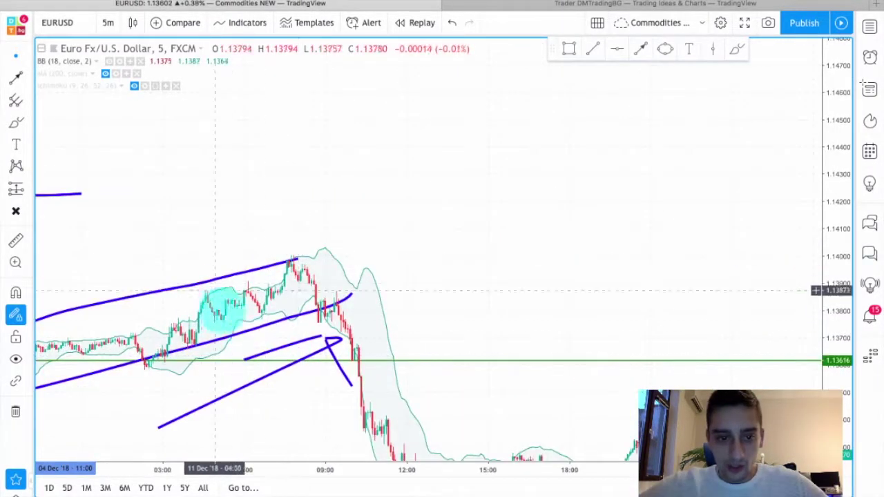
{"action": "left_click_drag", "start_coordinate": [542, 235], "coordinate": [674, 168]}
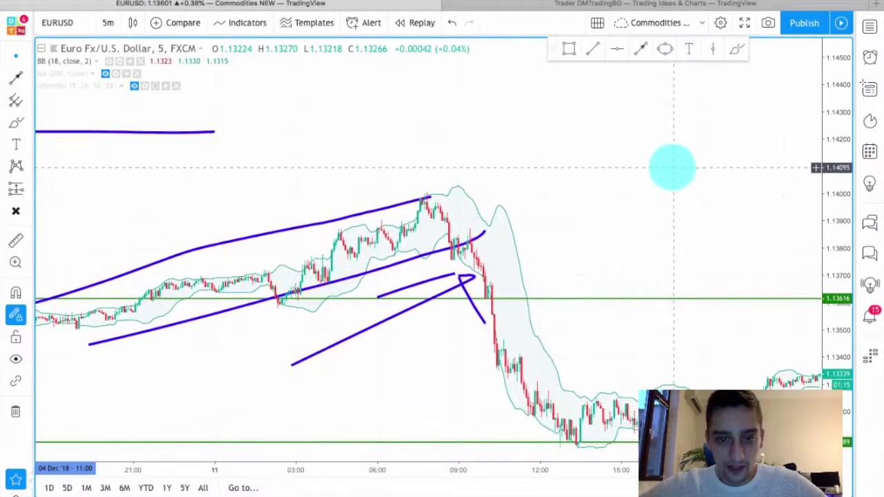
{"action": "scroll", "coordinate": [672, 168], "scroll_direction": "right", "scroll_amount": 10}
{"action": "left_click_drag", "start_coordinate": [300, 249], "coordinate": [758, 207]}
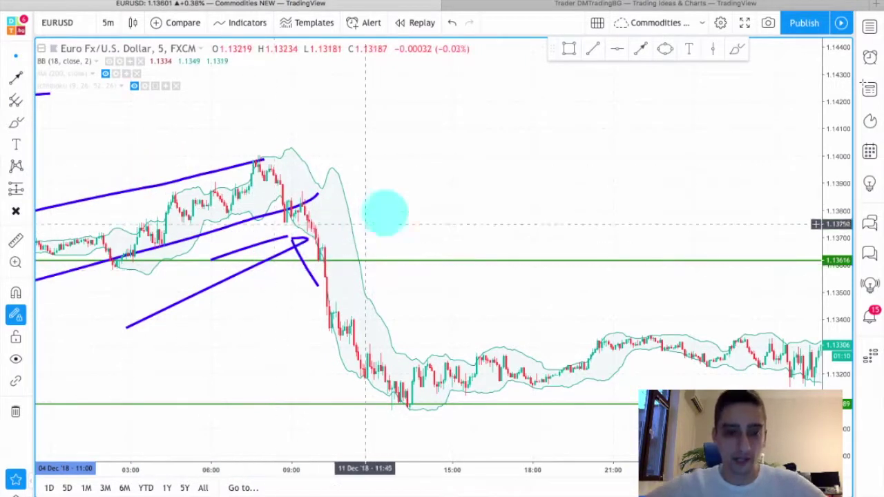
{"action": "left_click_drag", "start_coordinate": [474, 203], "coordinate": [223, 140]}
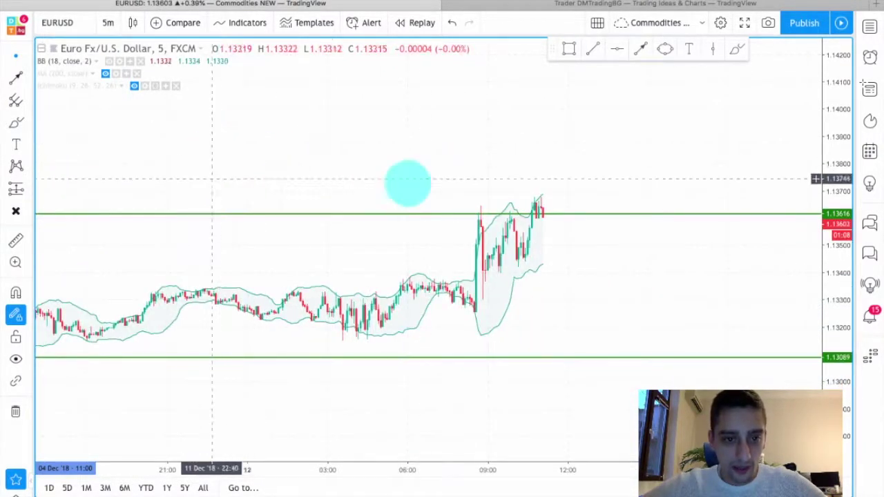
{"action": "left_click_drag", "start_coordinate": [408, 182], "coordinate": [779, 178]}
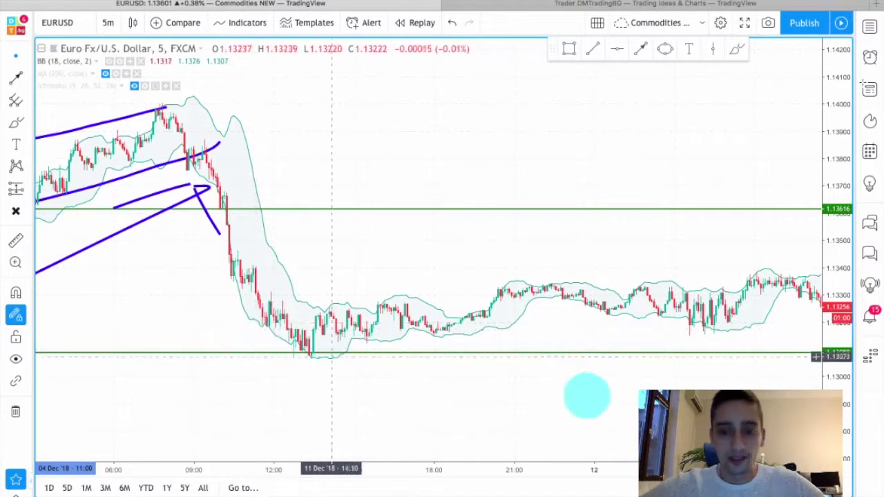
{"action": "left_click_drag", "start_coordinate": [352, 401], "coordinate": [172, 404]}
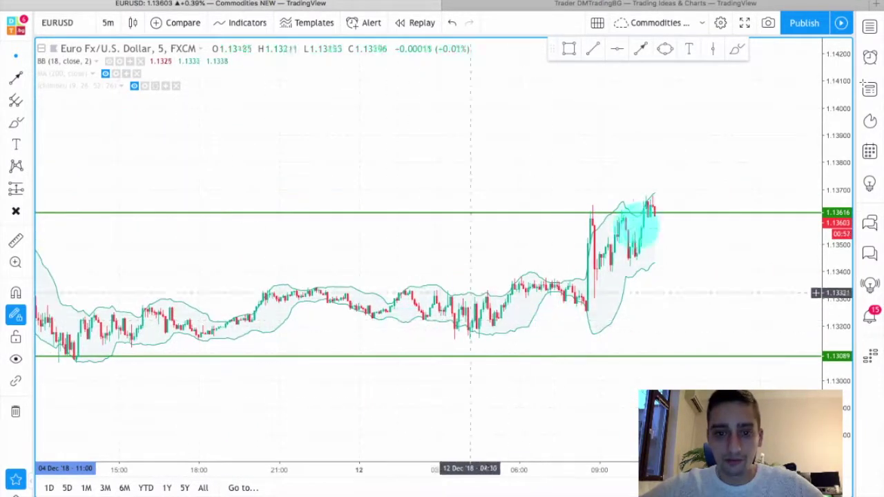